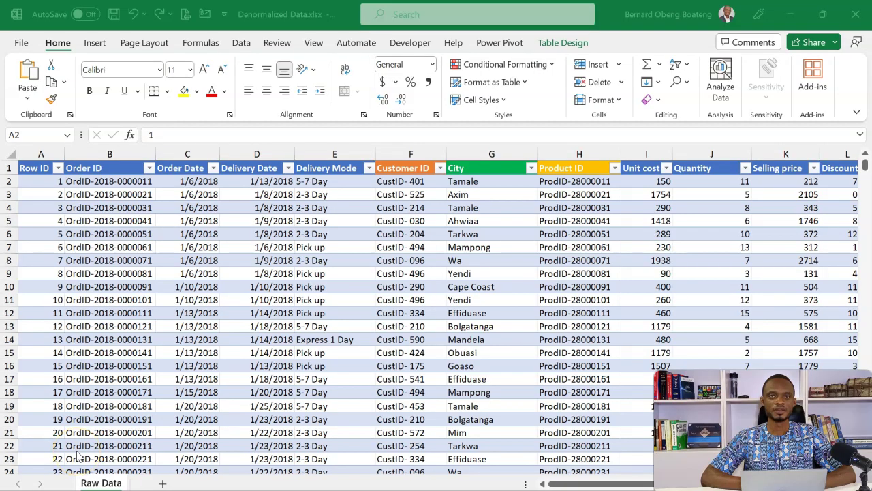
left_click(158, 275)
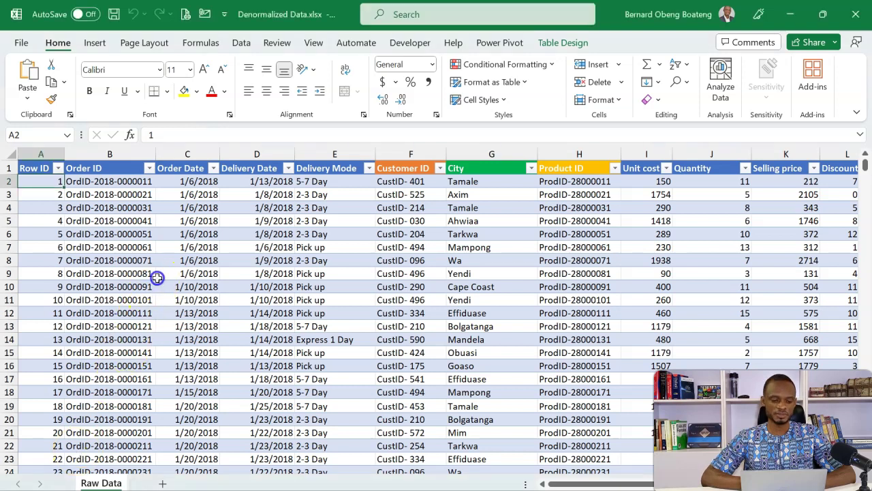
key("Left")
key("Left")
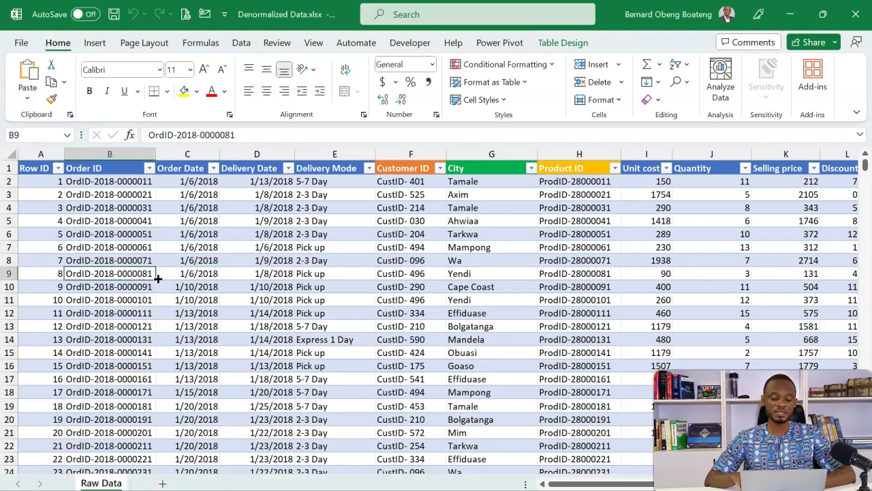
key("Up")
key("Up")
key("Up")
key("Up")
key("Up")
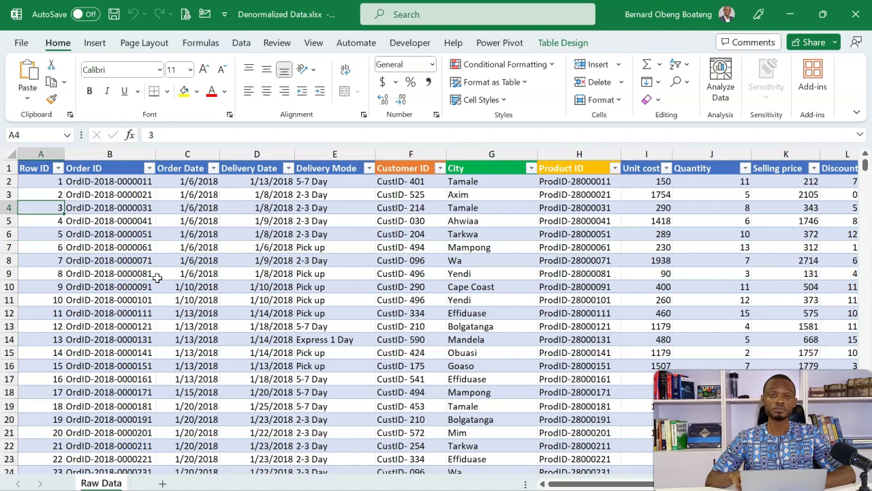
key("Down")
key("Down")
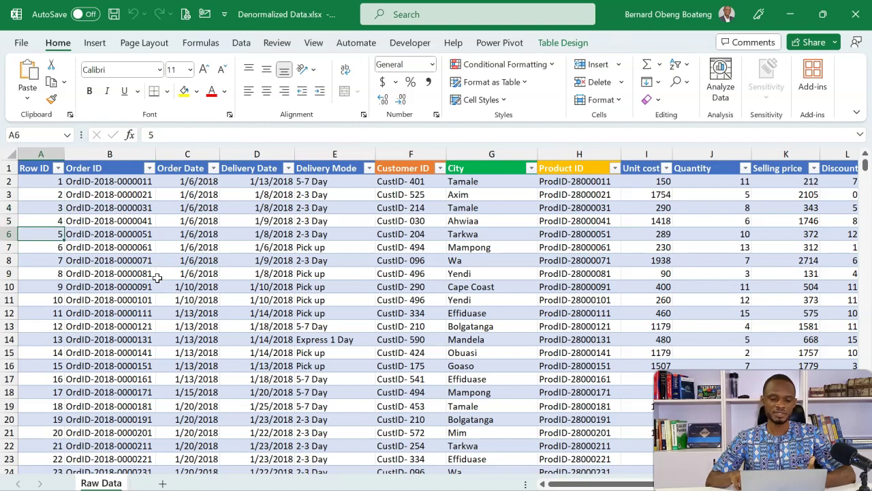
key("Right")
key("Right")
key("Right")
key("Right")
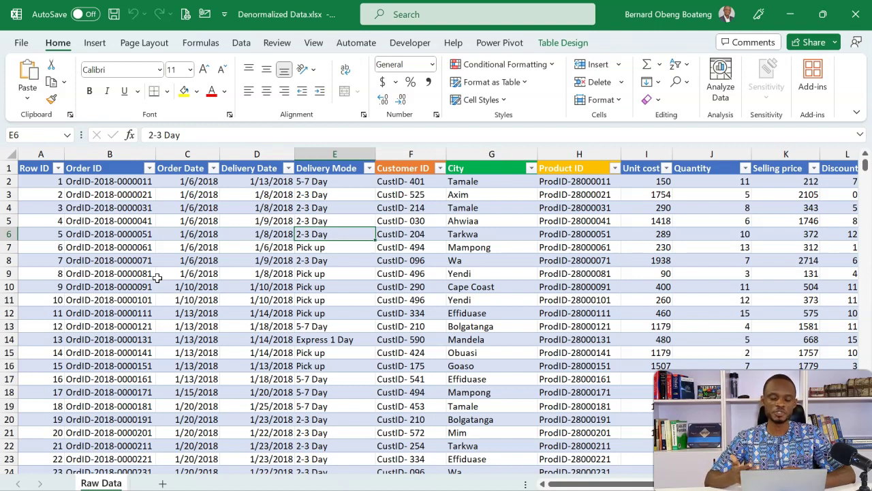
key("Right")
key("Right")
key("Right")
key("Right")
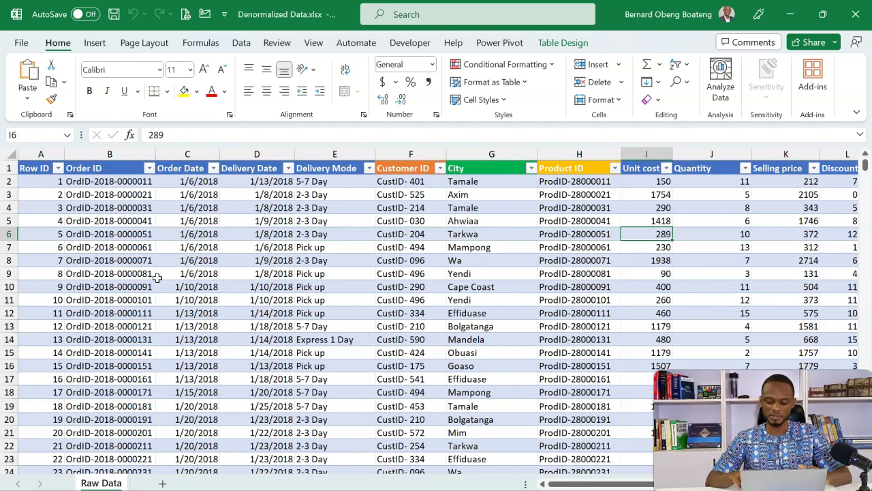
key("Left")
key("Left")
key("Left")
key("Left")
key("Left")
key("Left")
key("Left")
key("Left")
key("ctrl+Down")
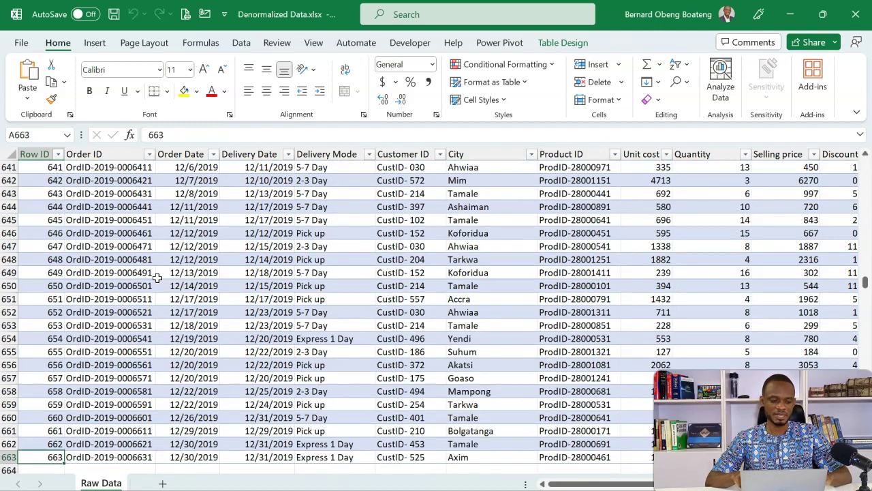
key("ctrl+Up")
key("Right")
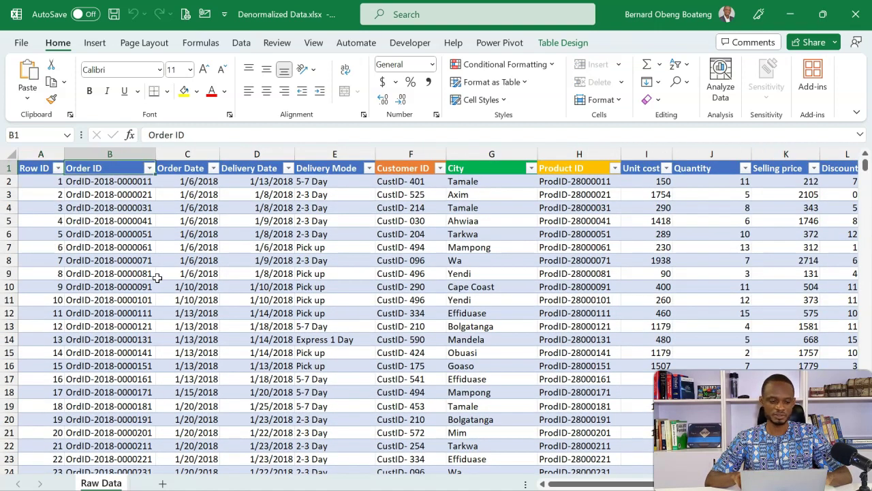
key("Down")
key("Right")
key("Right")
key("Right")
key("Right")
key("Right")
key("Right")
key("Right")
key("Right")
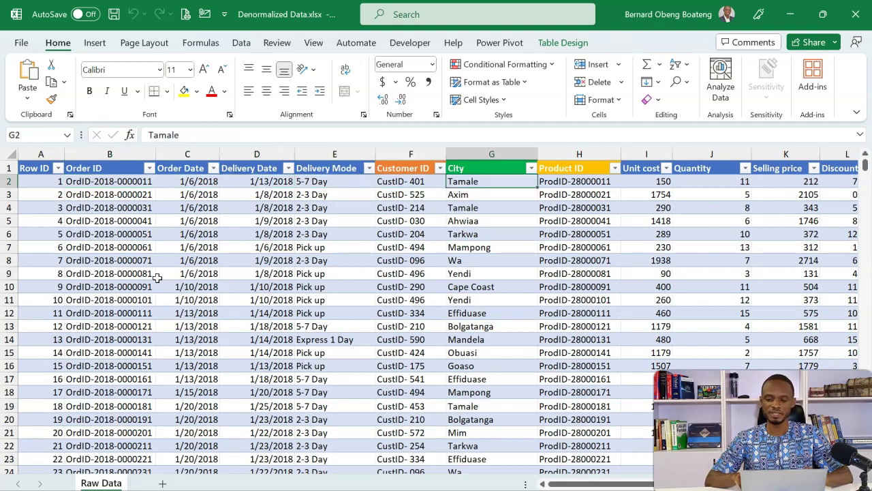
key("Right")
key("Right")
key("Right")
key("Right")
key("Right")
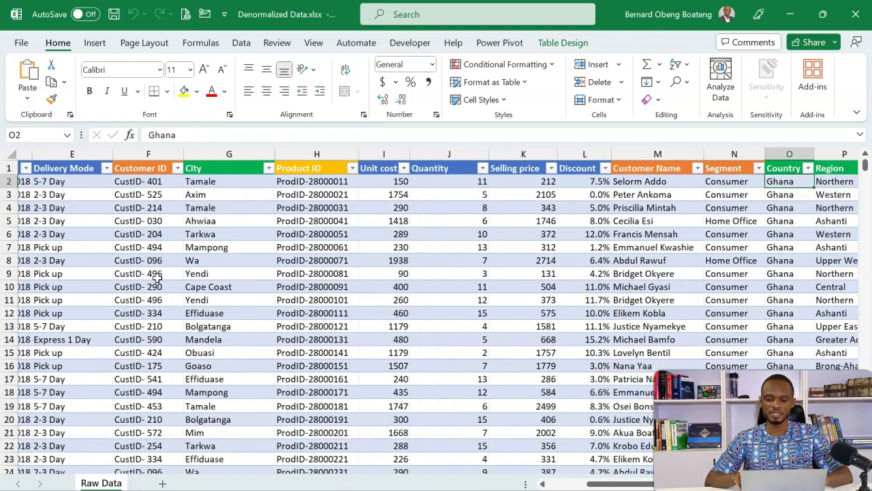
key("Right")
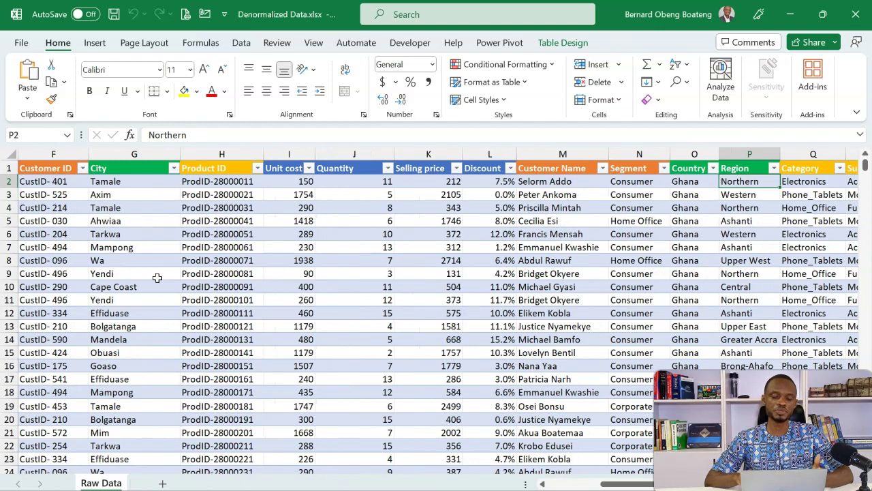
key("Right")
key("Right")
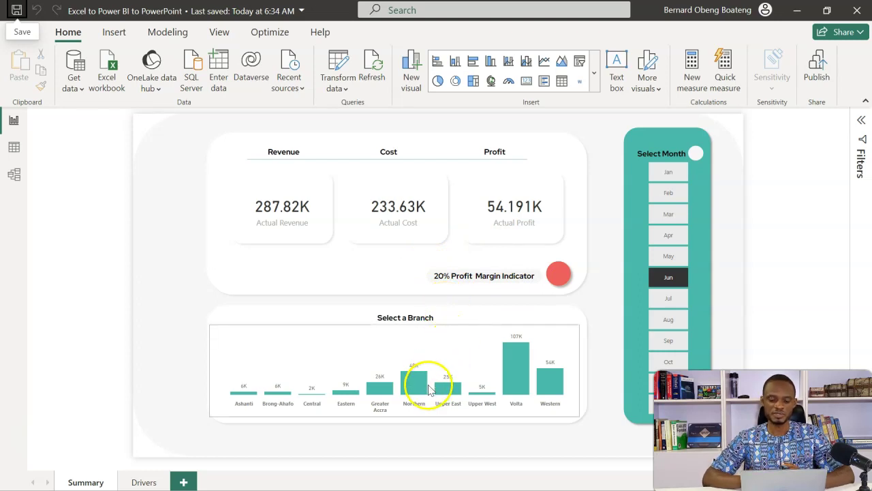
Step: Select the Volta branch in the Select a Branch chart, after briefly trying Northern
left_click(513, 378)
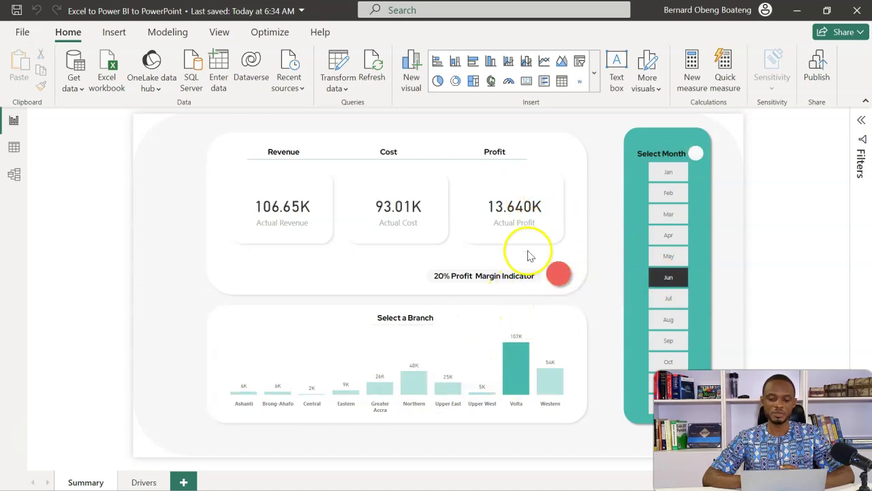
left_click(422, 387)
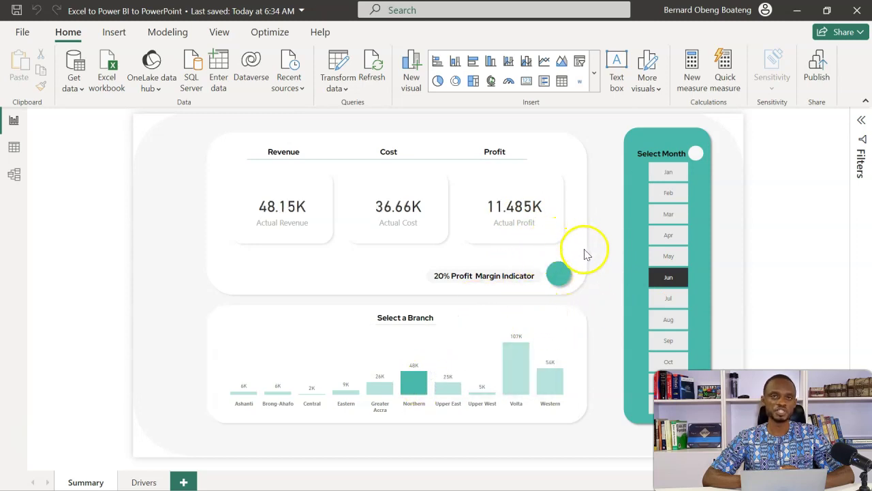
left_click(516, 359)
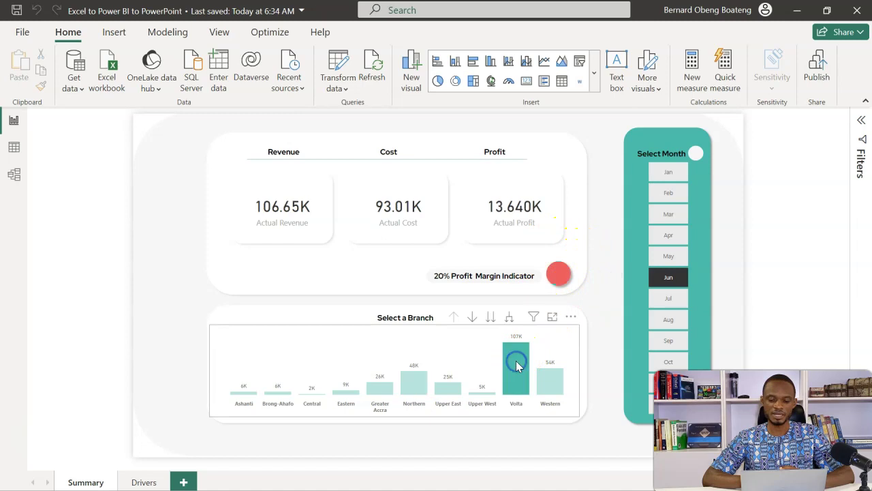
Step: Set the month slicer back to Jun after trying August, showing 106.65K revenue
left_click(666, 304)
left_click(665, 317)
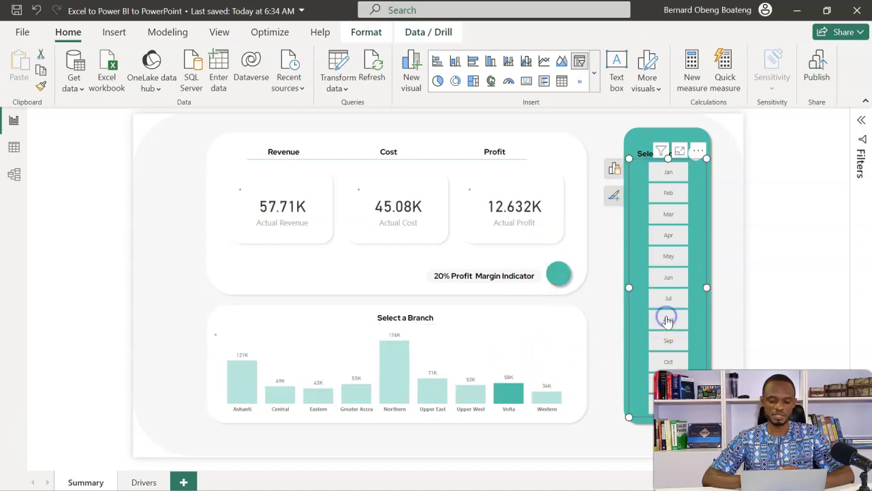
left_click(667, 296)
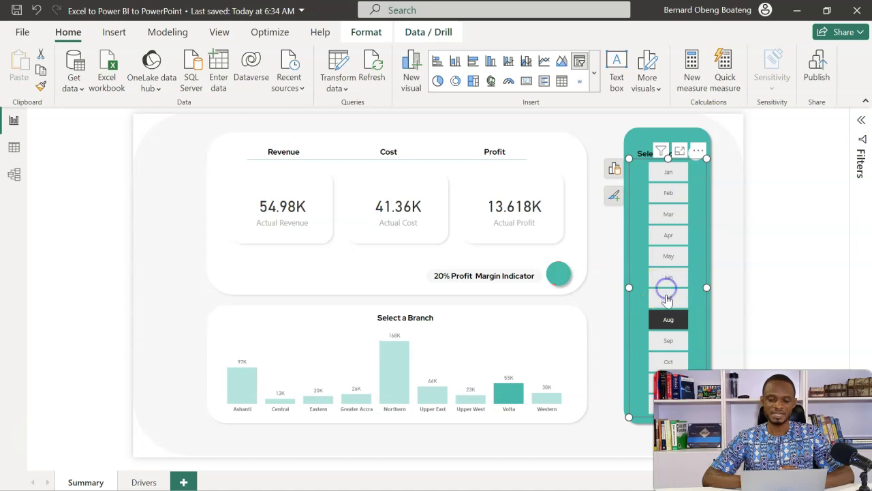
left_click(667, 300)
left_click(668, 278)
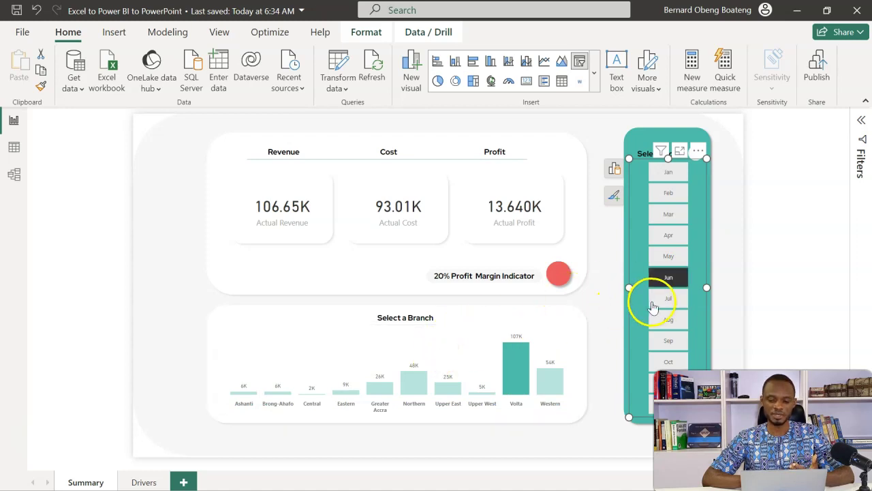
Step: Select Northern, drill into its cities such as Tamale, then return to all regions
left_click(417, 385)
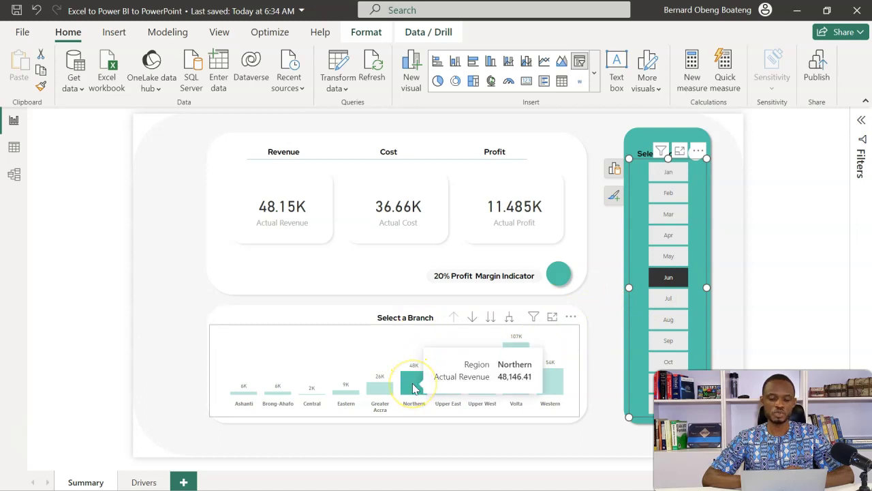
right_click(414, 388)
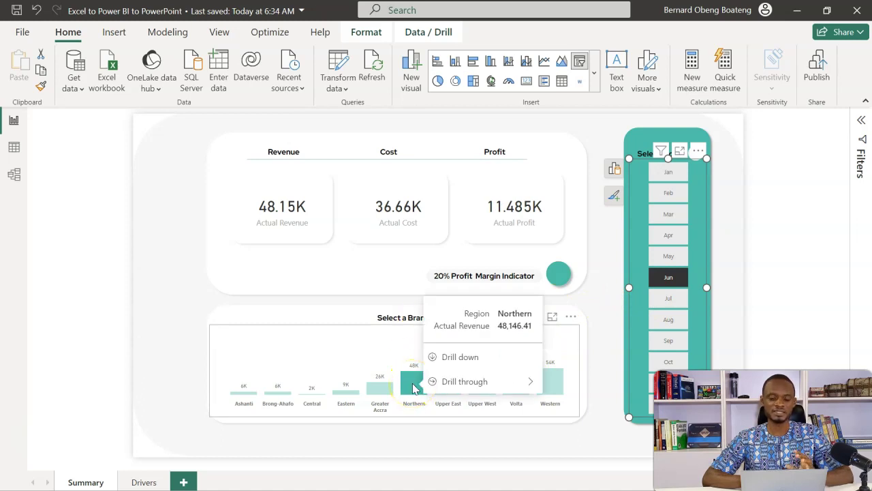
left_click(451, 363)
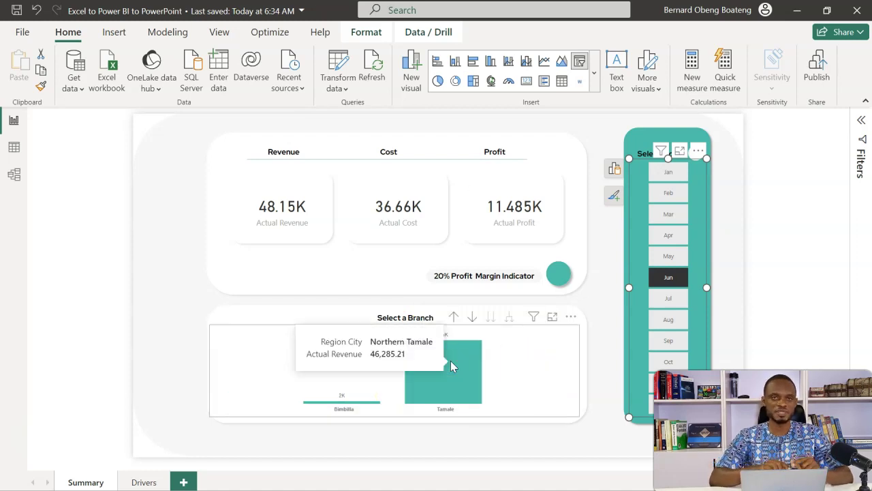
right_click(451, 360)
left_click(538, 239)
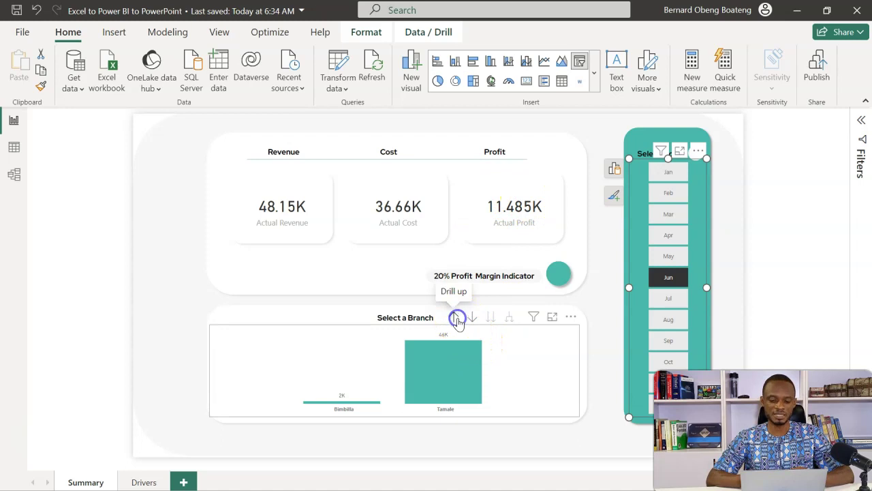
left_click(455, 317)
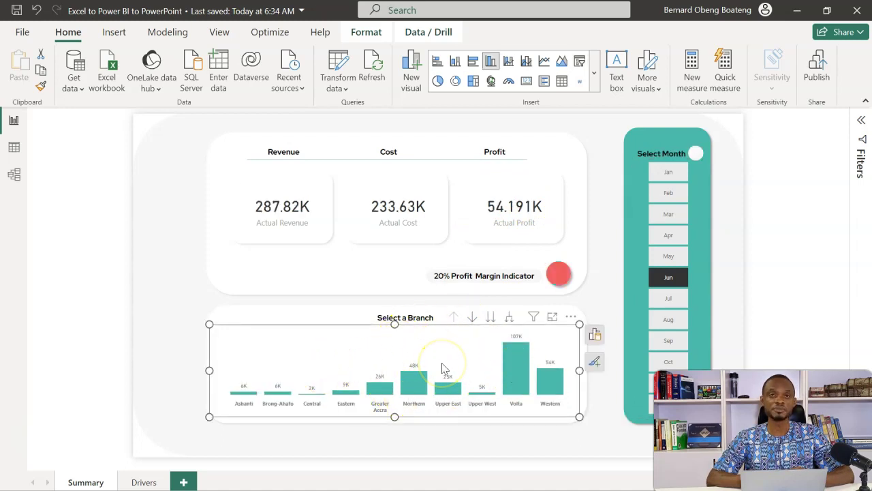
Step: Drill through from the Northern bar to the Drivers page
mouse_move(413, 383)
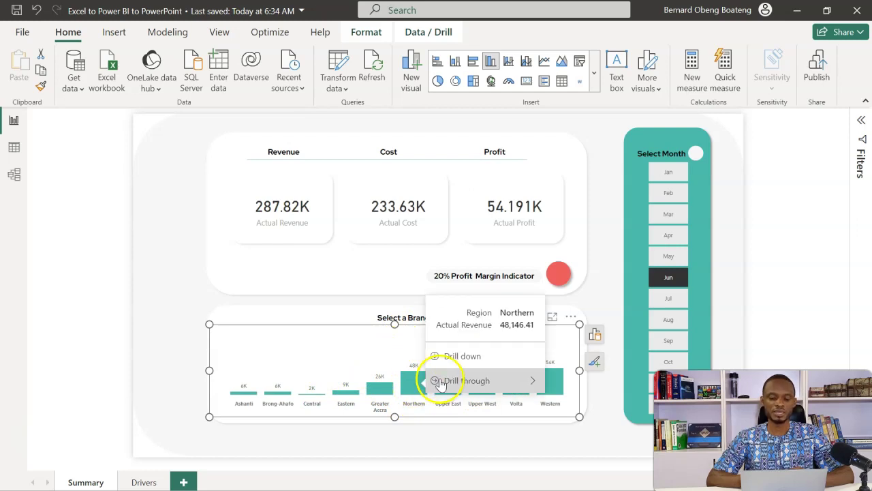
mouse_move(452, 383)
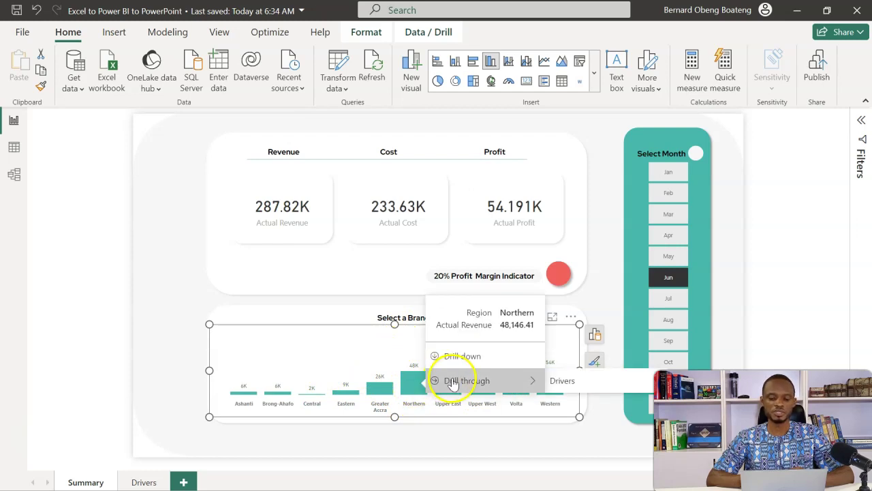
left_click(560, 382)
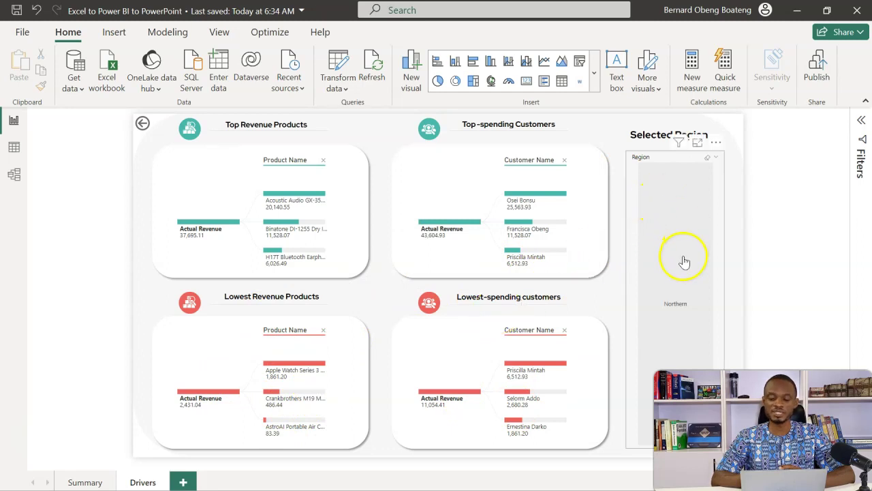
Step: After reviewing Northern's Drivers visuals, go back to the all-branch June Summary page
left_click(143, 123, "ctrl")
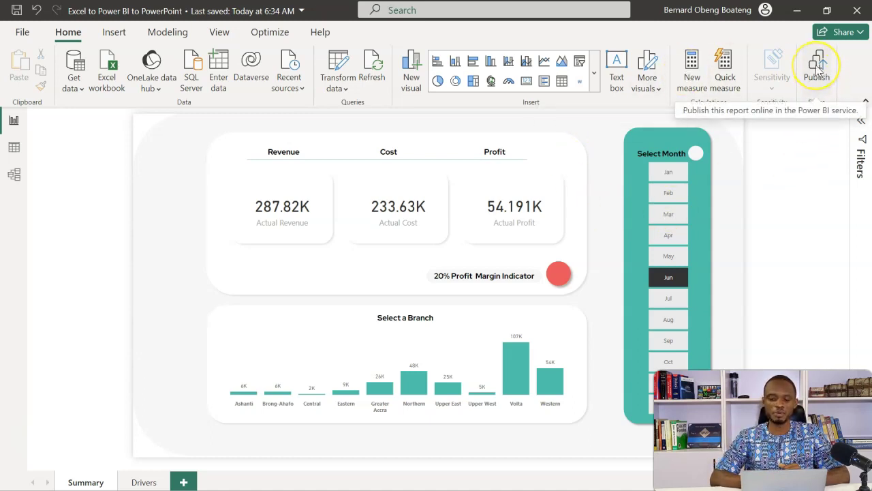
Step: Save and publish 'Excel to Power BI to PowerPoint' to Finex Docs, replacing the dataset, then open it
left_click(819, 69)
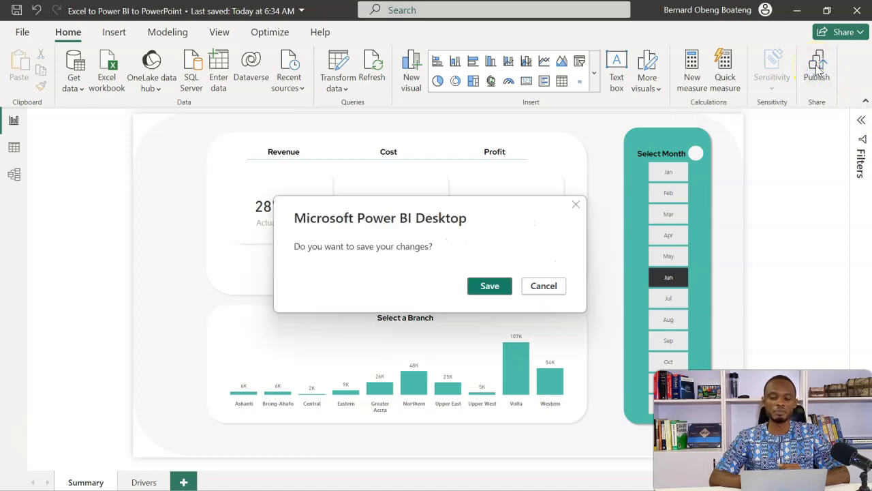
left_click(494, 286)
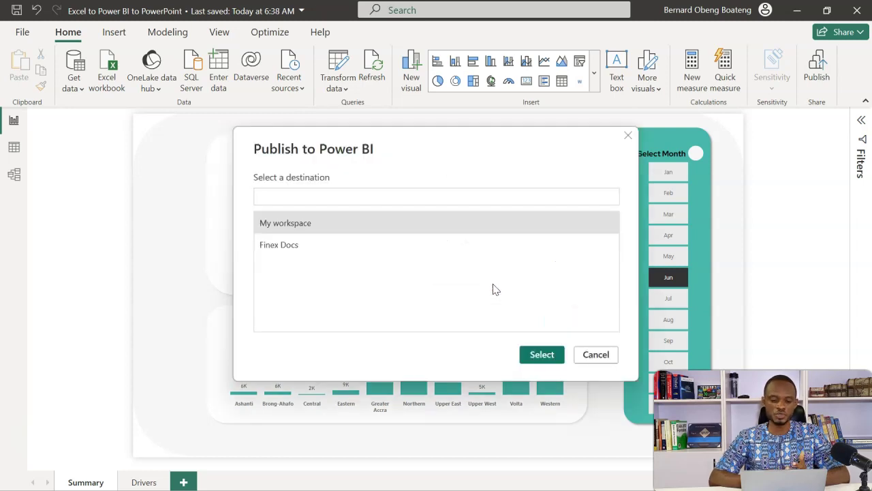
left_click(330, 246)
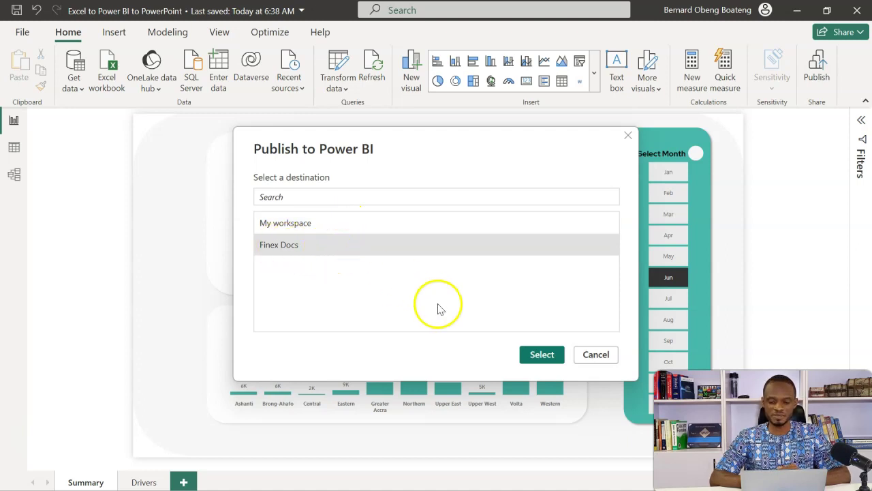
left_click(540, 355)
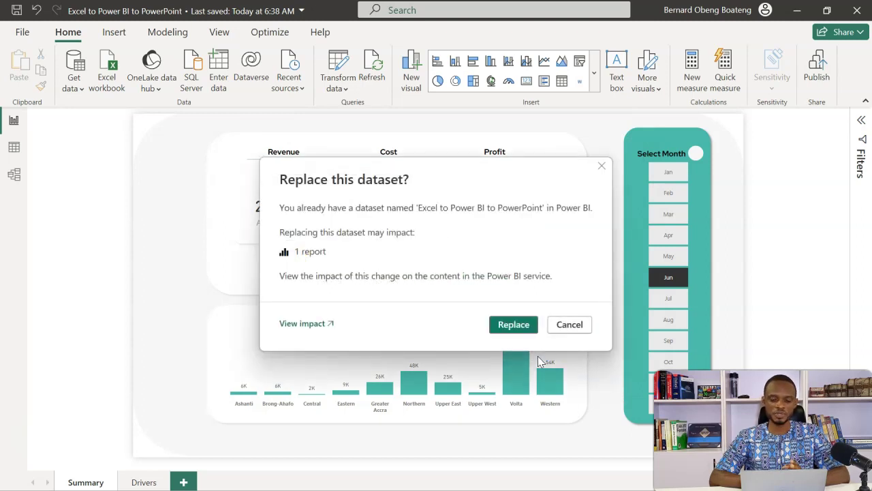
left_click(511, 324)
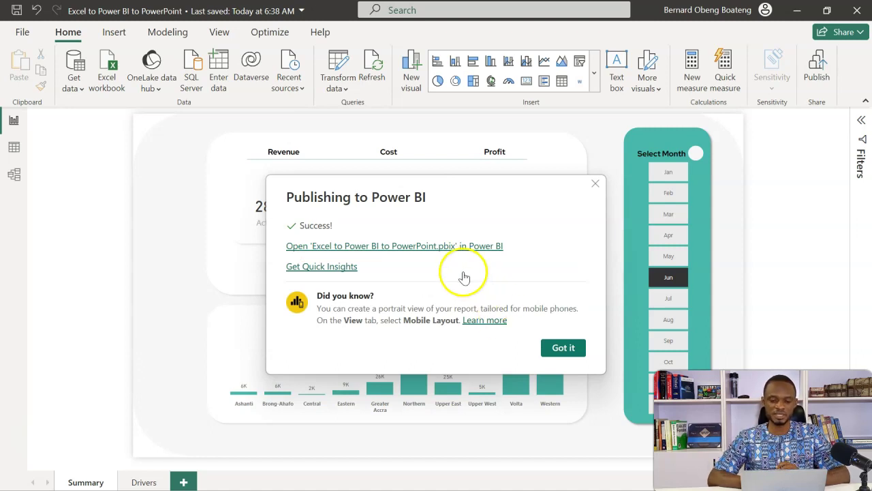
left_click(412, 247)
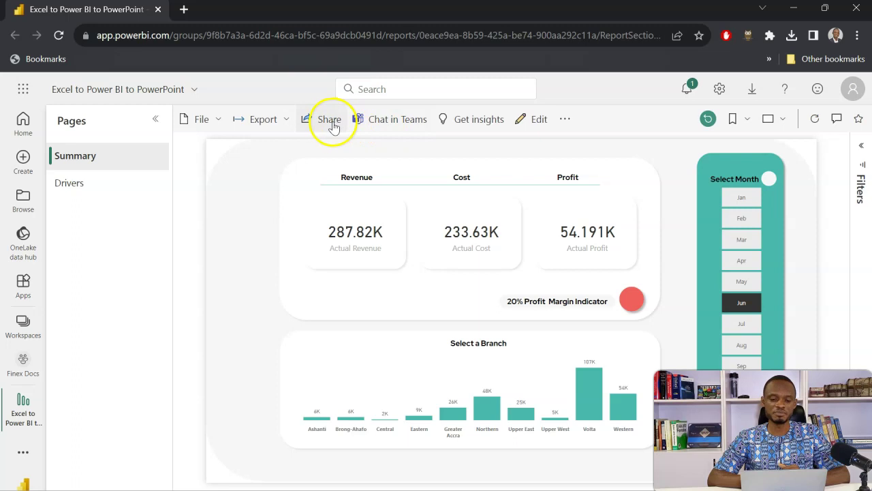
Step: Bring up the Send link sharing options for the published report
left_click(324, 123)
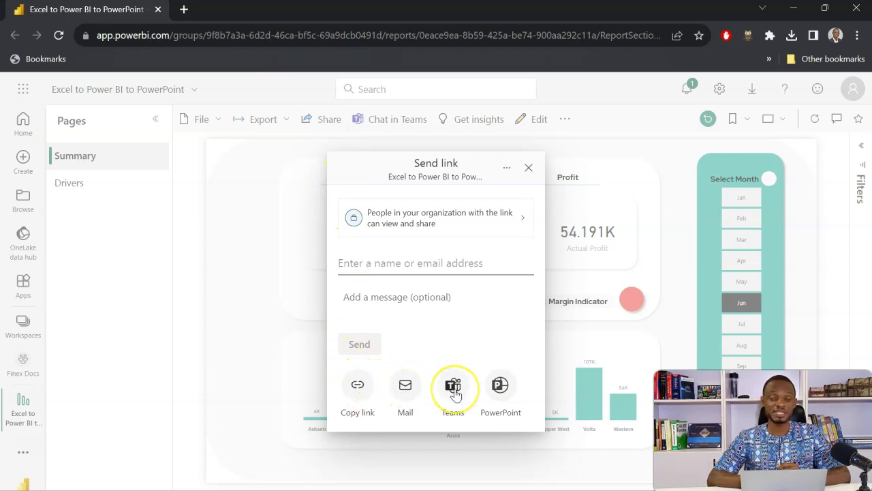
Step: Choose PowerPoint sharing, copy the report page link, and start a new presentation with it
left_click(501, 387)
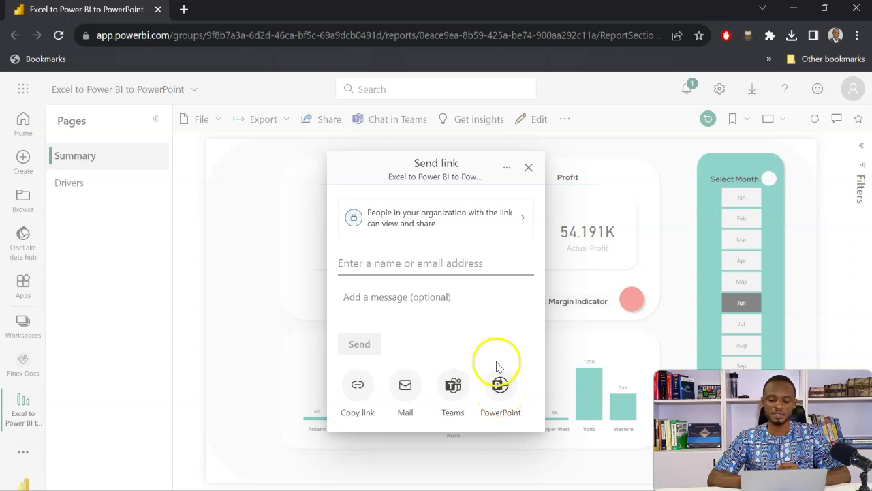
left_click(500, 386)
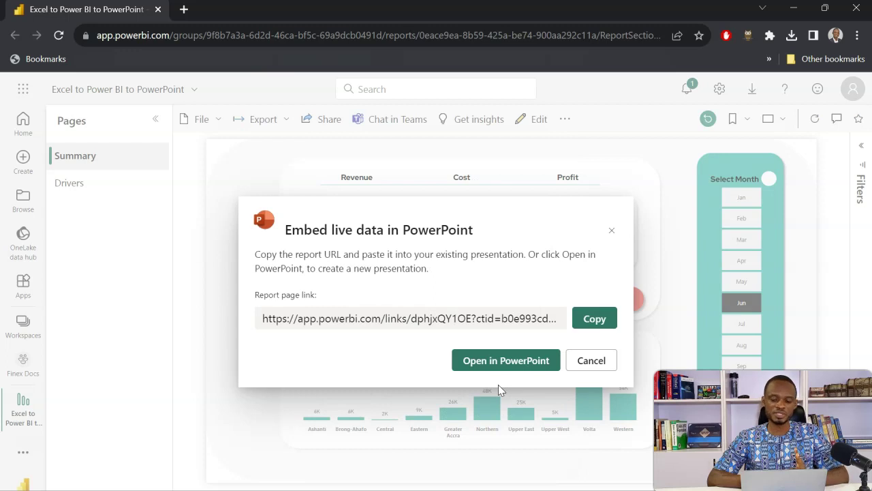
left_click(593, 320)
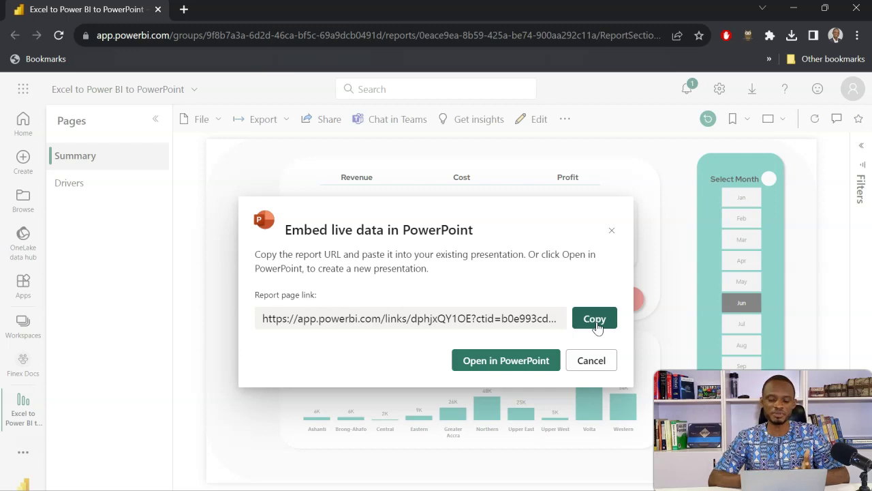
left_click(507, 361)
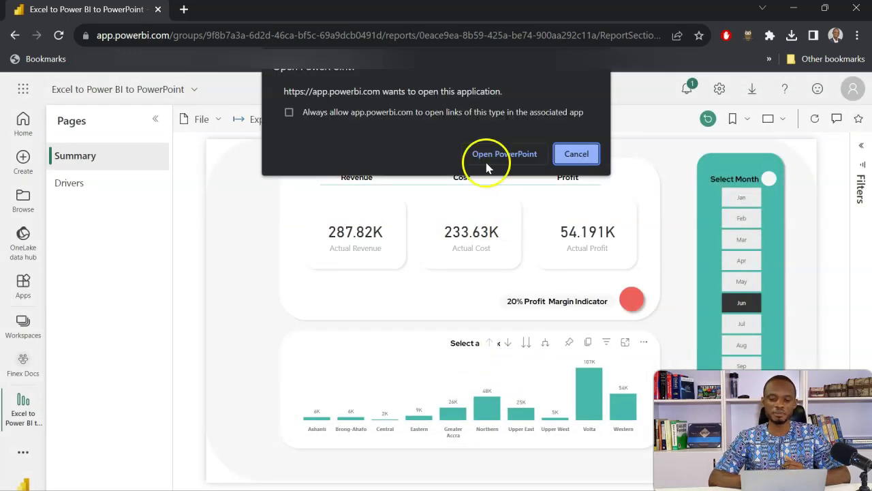
Step: Allow the browser to launch PowerPoint, then start the slide show from slide one
left_click(487, 155)
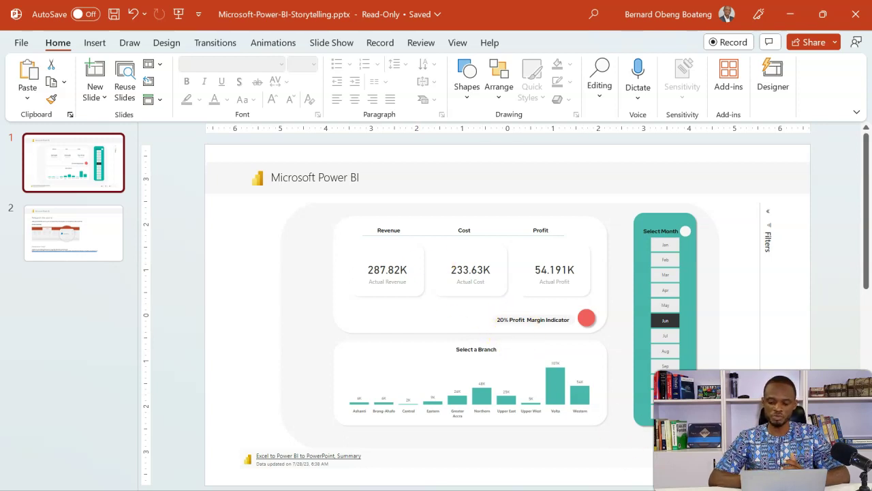
key("F5")
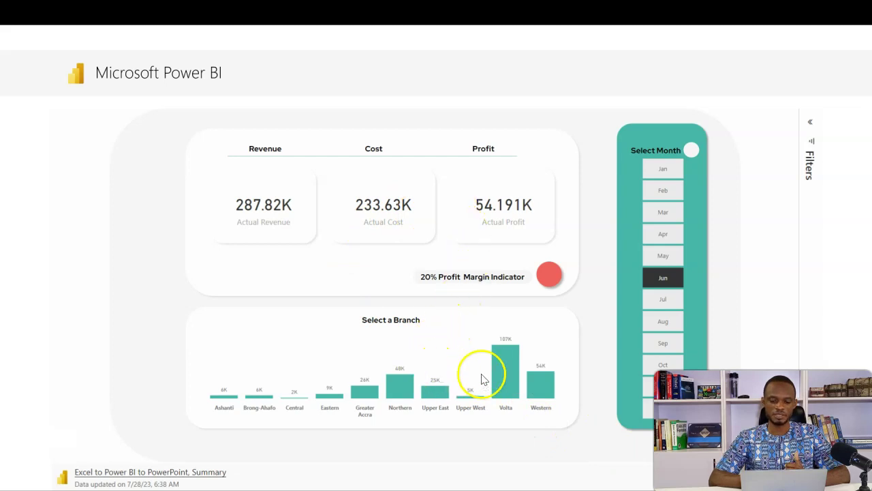
Step: In the slide show, select Volta then Northern in the branch chart, showing 48.15K revenue
left_click(500, 374)
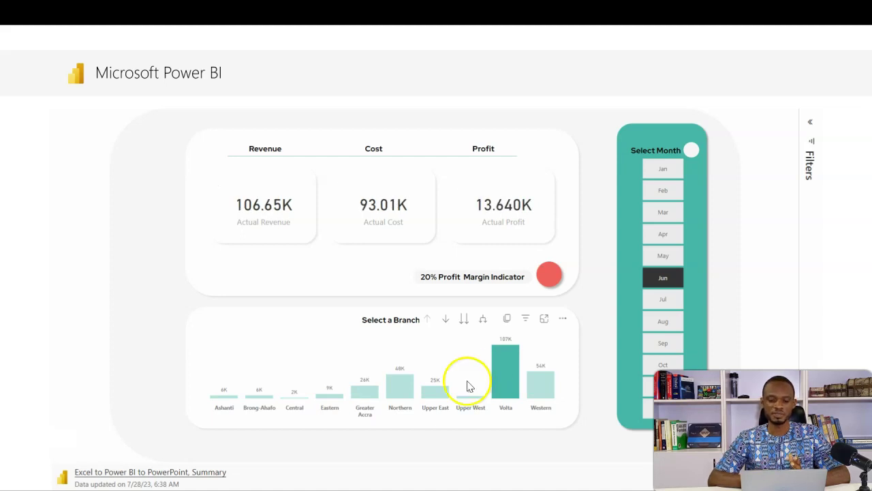
left_click(393, 386)
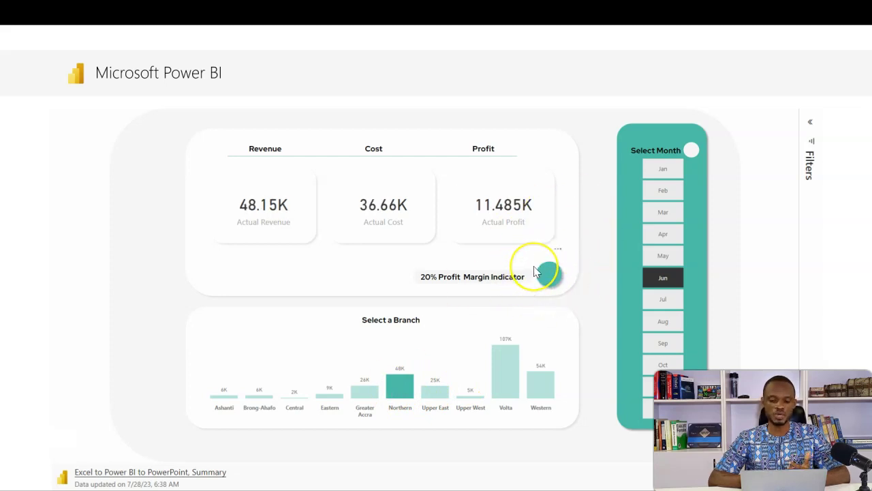
left_click(406, 382)
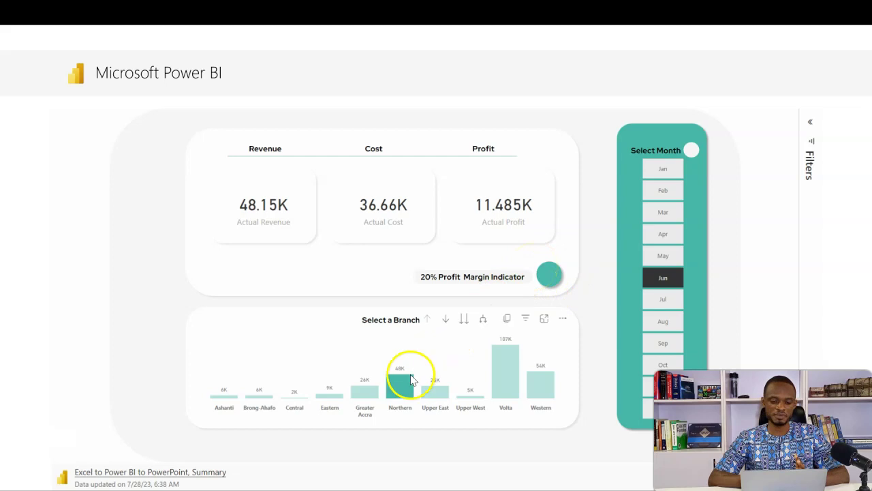
left_click(445, 320)
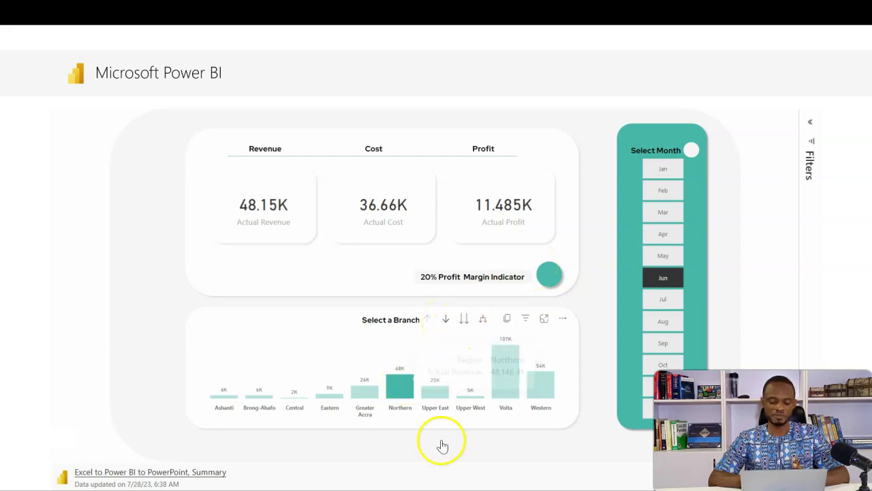
Step: Drill through the Northern bar to the Drivers page during the slide show
right_click(402, 396)
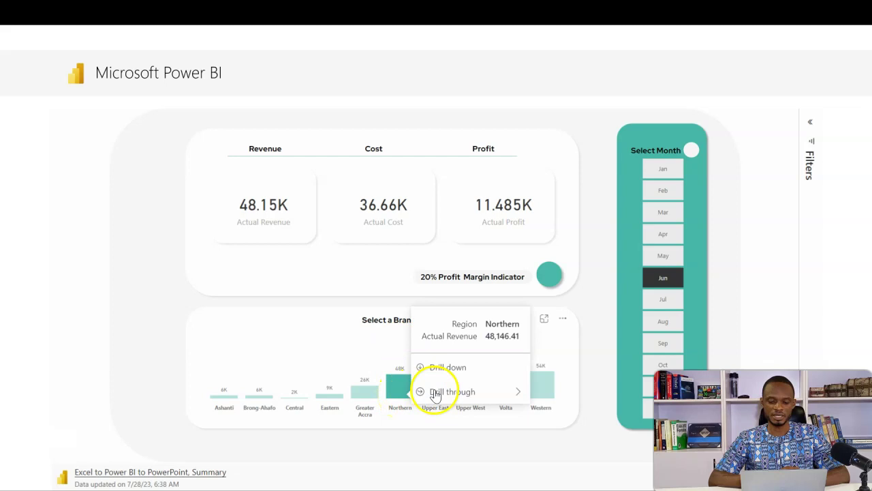
mouse_move(486, 395)
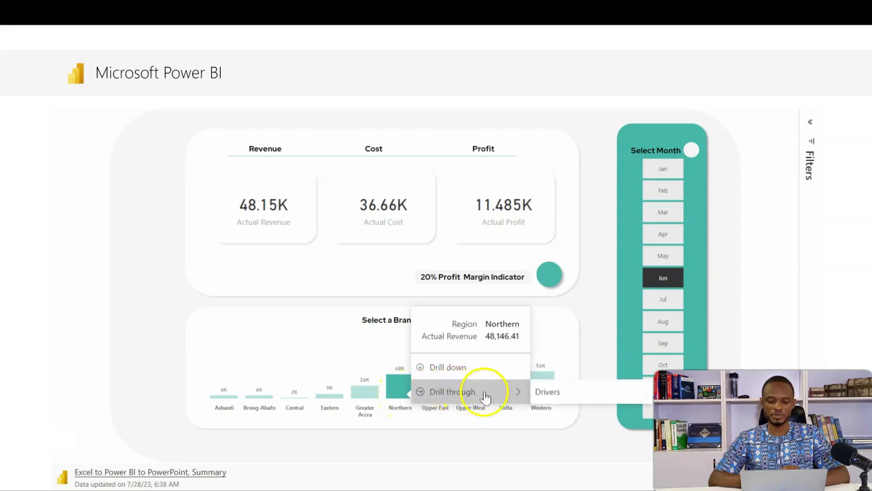
left_click(545, 395)
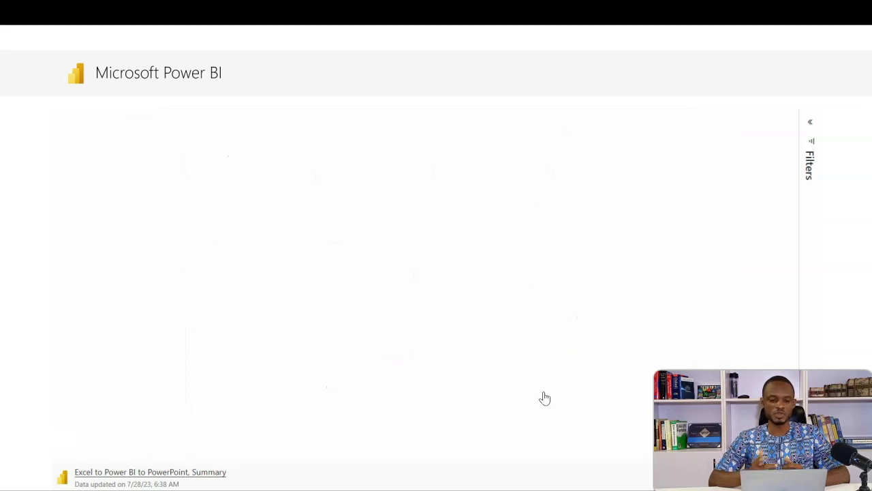